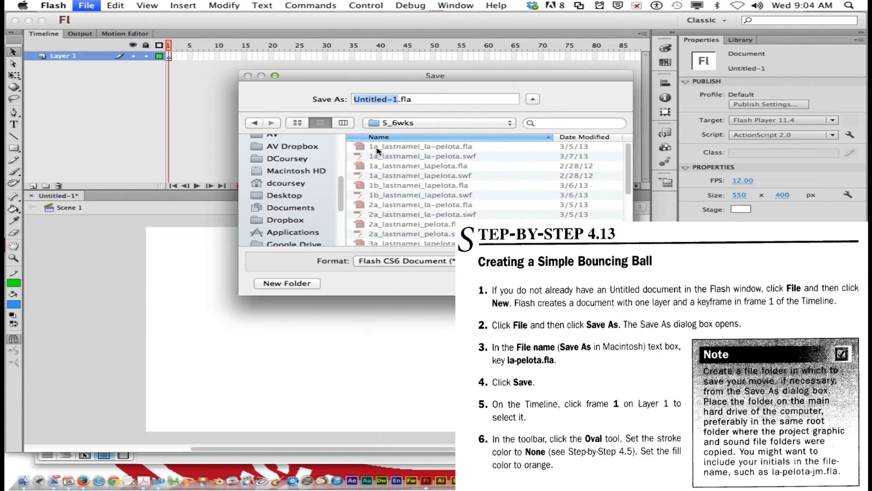
Step: Save the document as 1a_lastnamei_la-pelota.fla in the 5_6wks folder, replacing the existing file
click(394, 150)
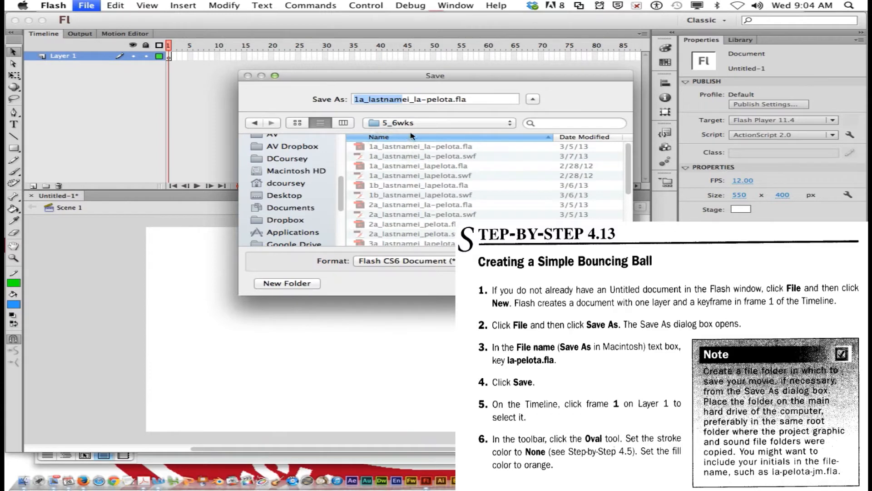
click(408, 100)
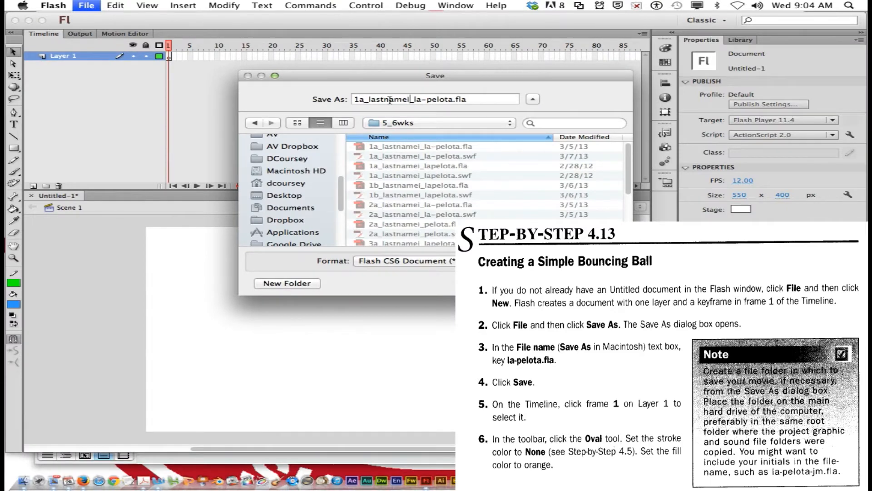
drag(356, 99, 412, 99)
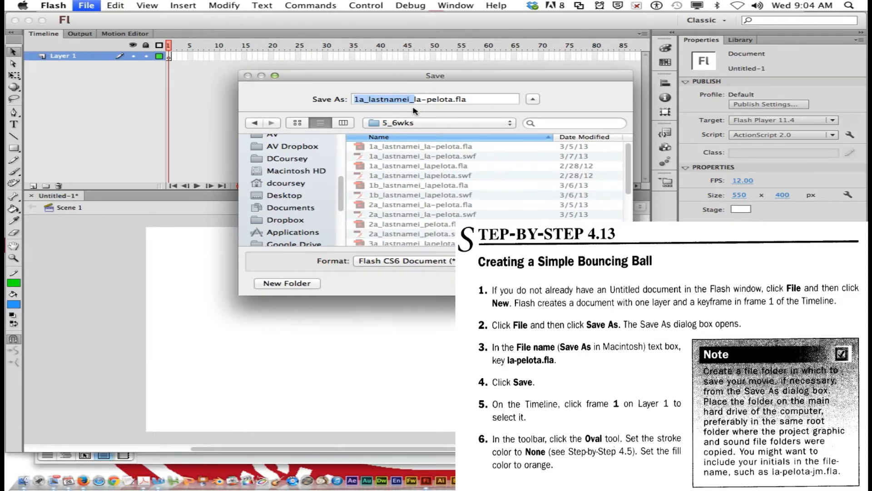
click(411, 424)
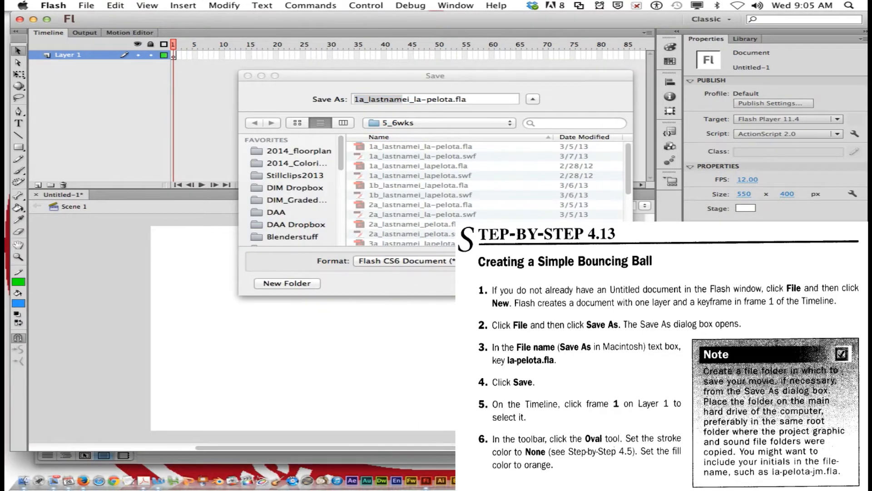
key(Return)
click(540, 141)
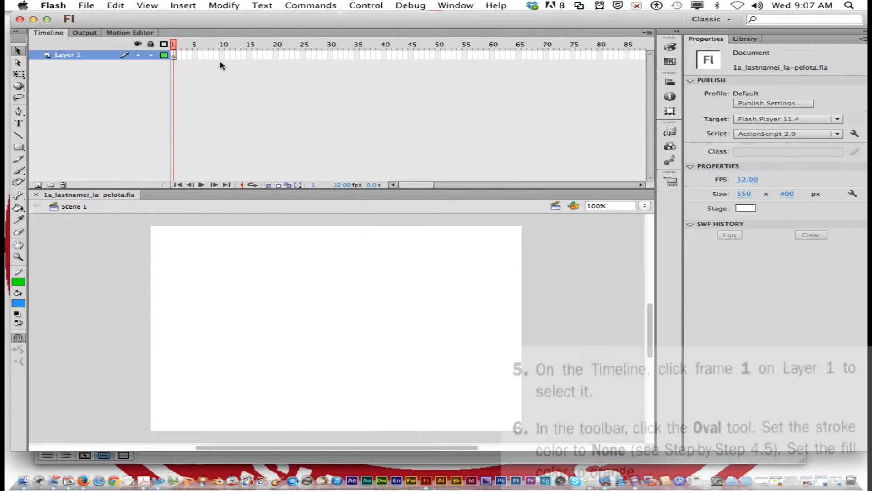
Step: Select frame 1 of Layer 1 and activate the Oval tool
click(173, 55)
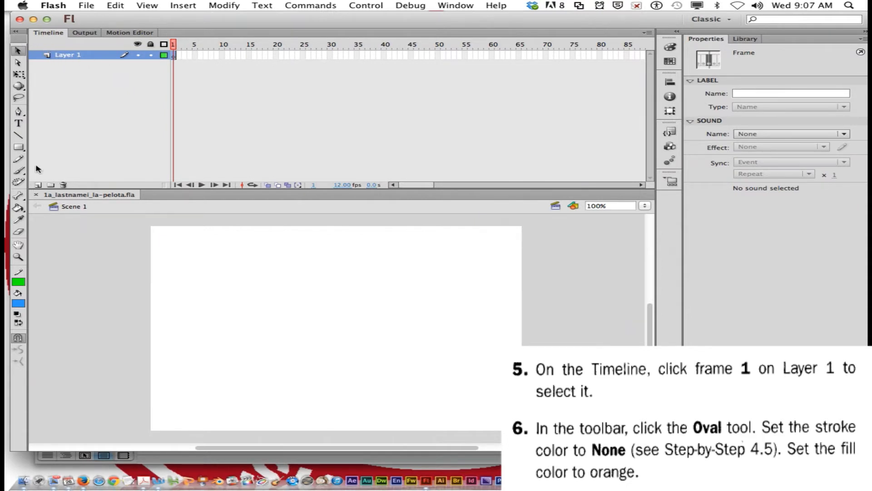
click(18, 147)
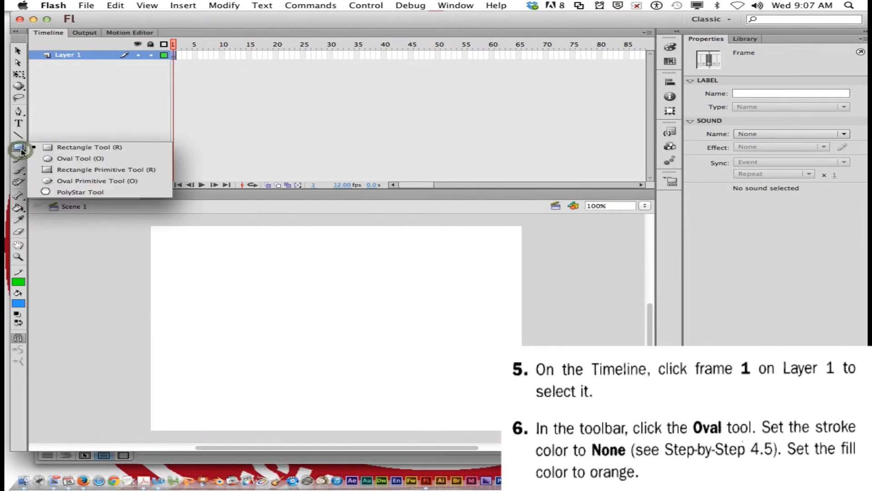
click(47, 159)
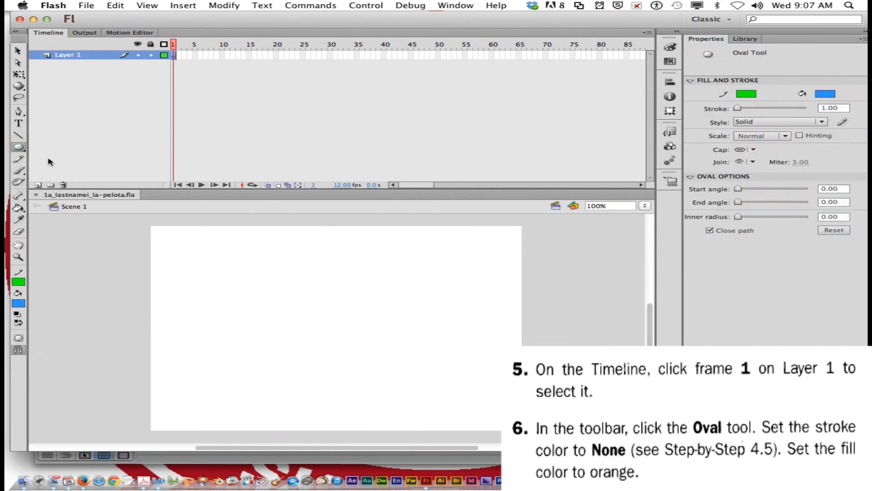
click(19, 147)
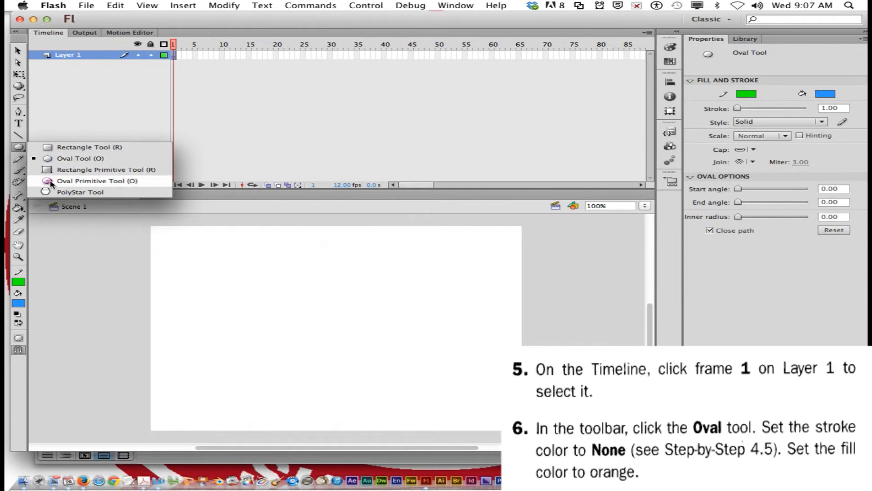
click(19, 149)
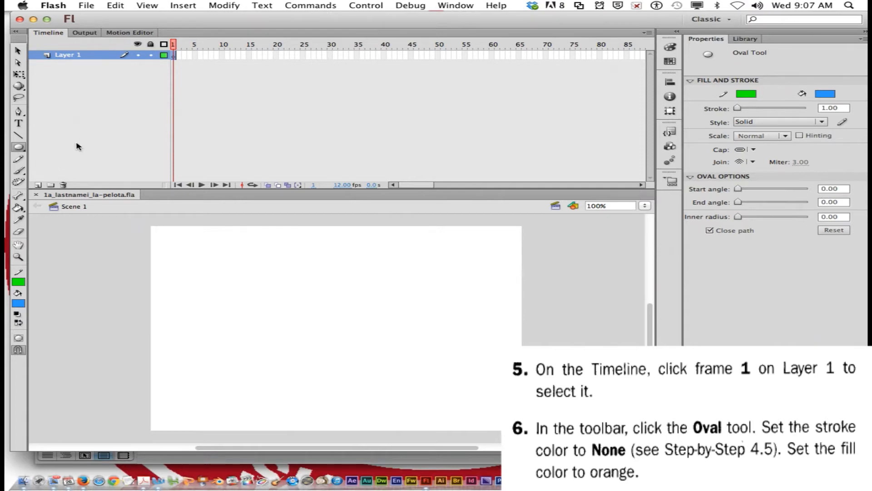
Step: Set the stroke color to None and the fill color to orange
click(20, 282)
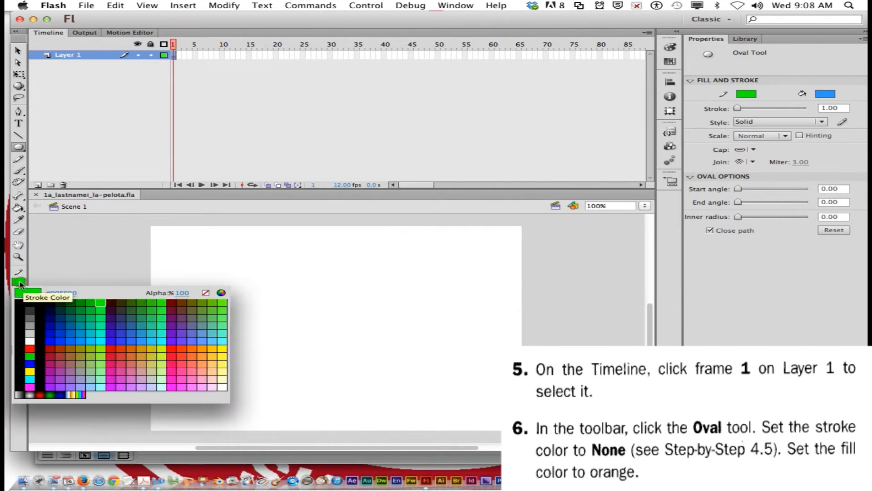
click(207, 297)
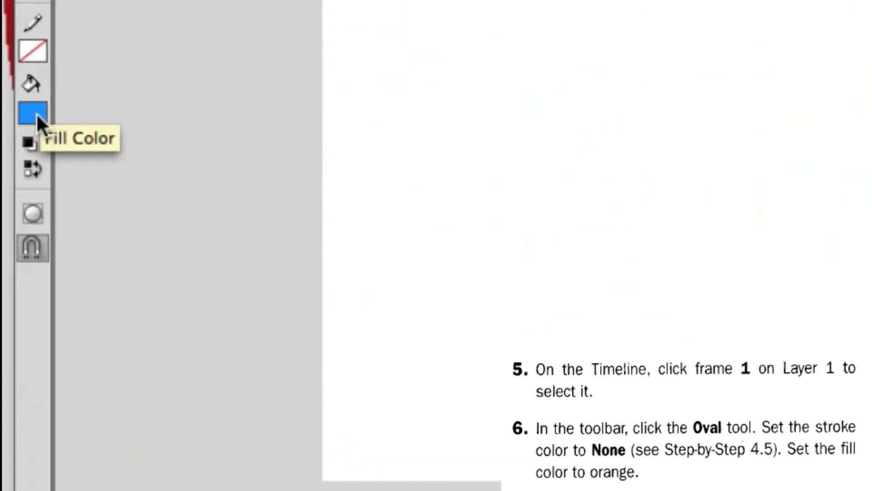
click(18, 304)
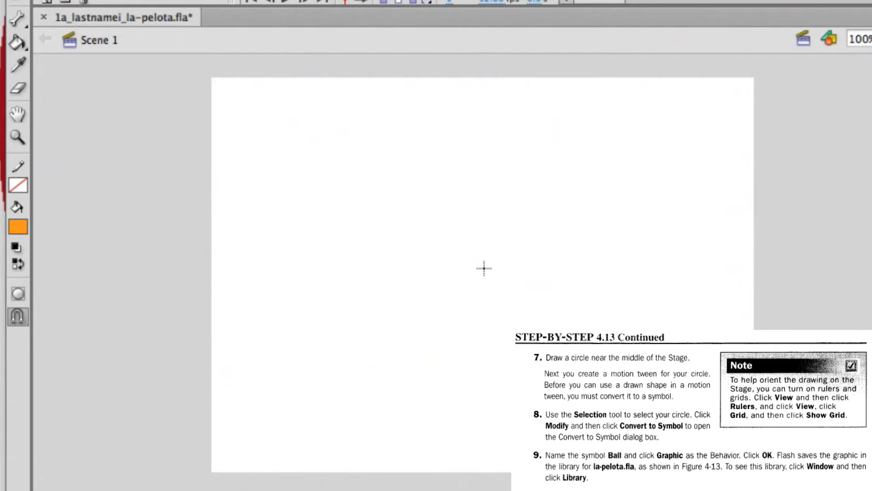
Step: Draw a circle about 94 px in diameter near the middle of the stage
drag(484, 268, 433, 262)
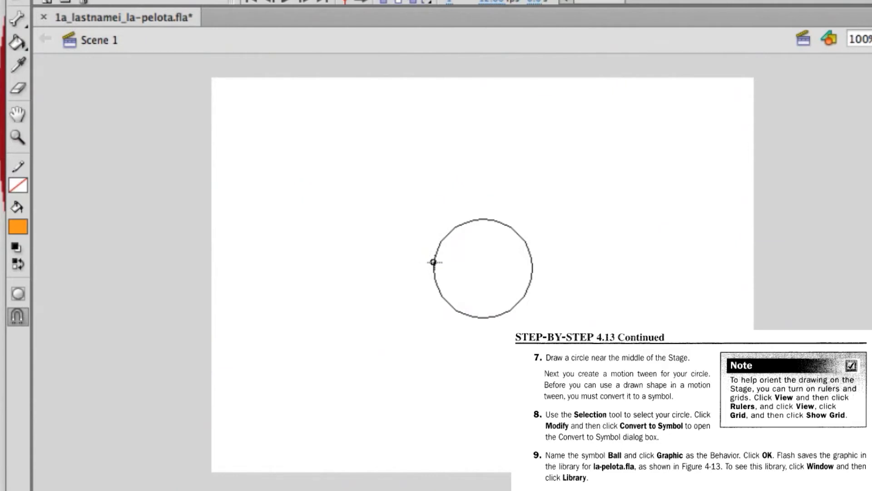
mouse_move(432, 262)
mouse_down()
mouse_move(424, 259)
mouse_move(452, 259)
mouse_move(436, 265)
mouse_up()
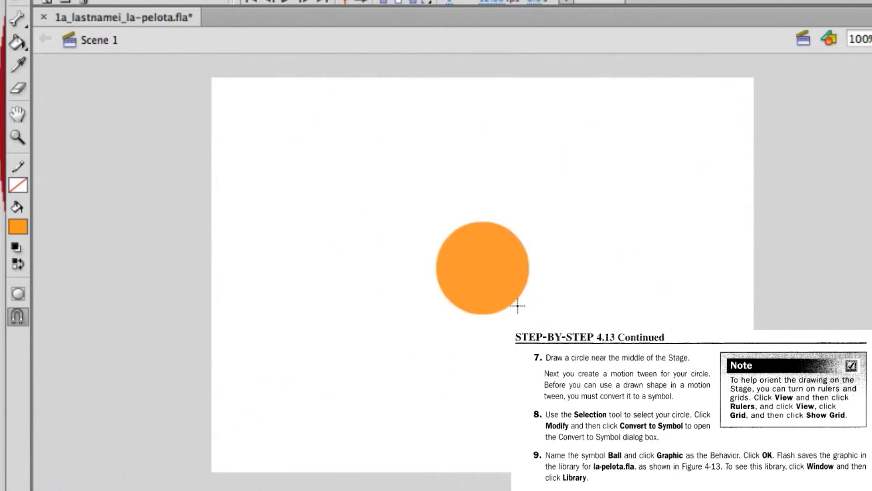
click(438, 86)
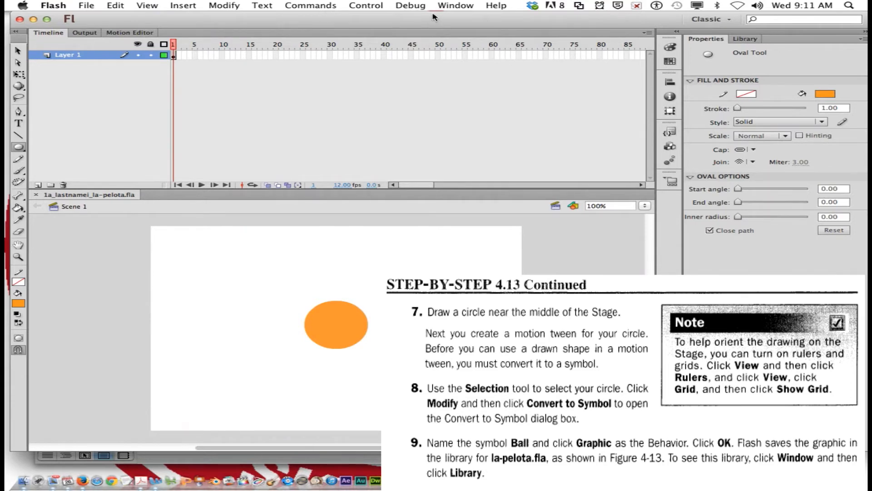
Step: Convert the orange circle to a symbol named Ball with the type Graphic
key(v)
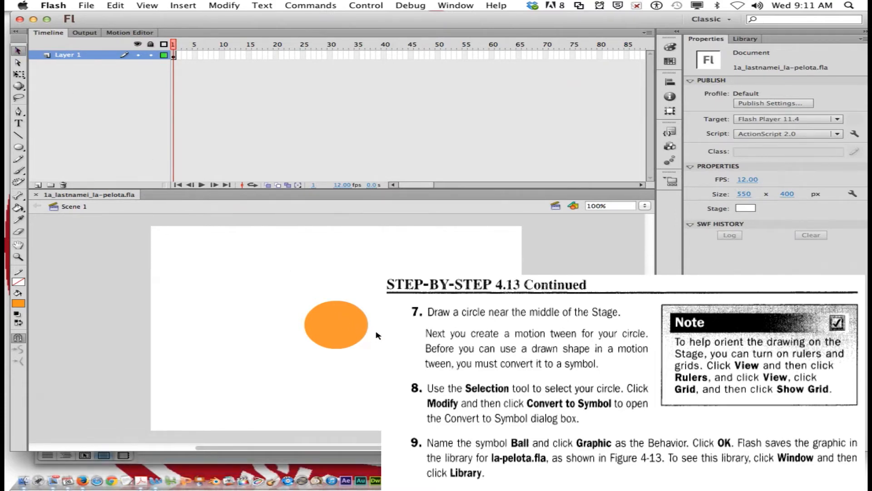
click(344, 330)
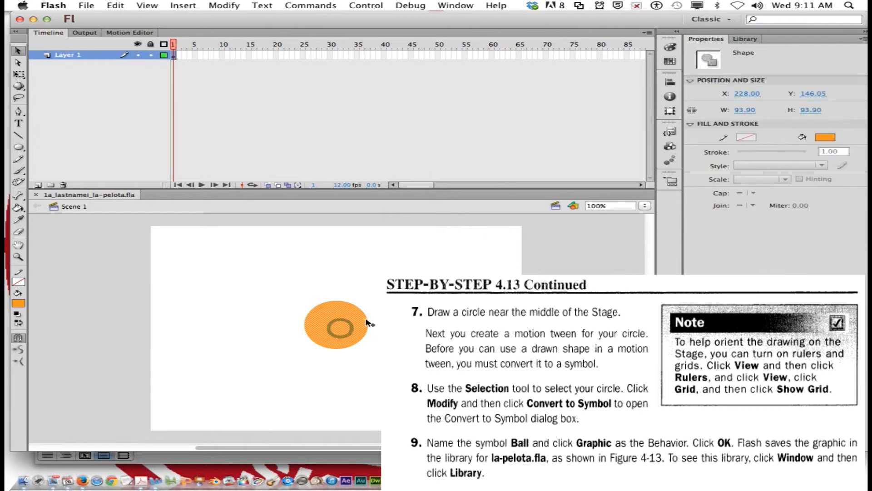
click(225, 4)
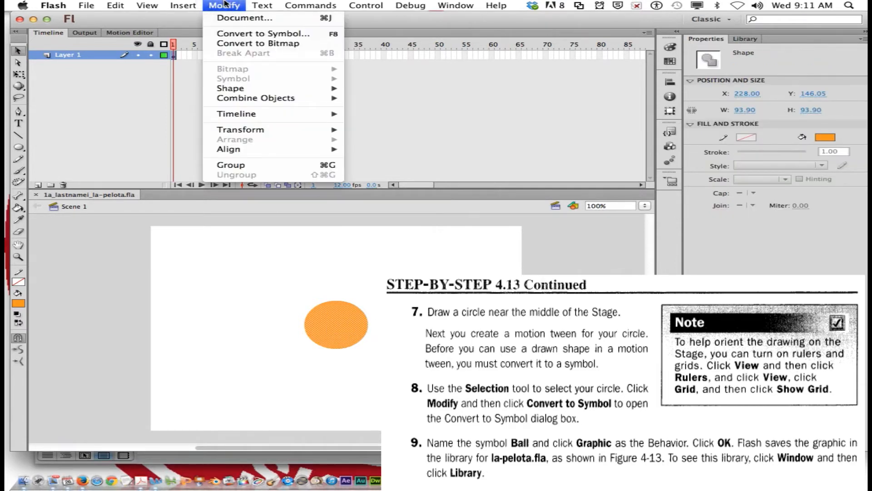
click(265, 38)
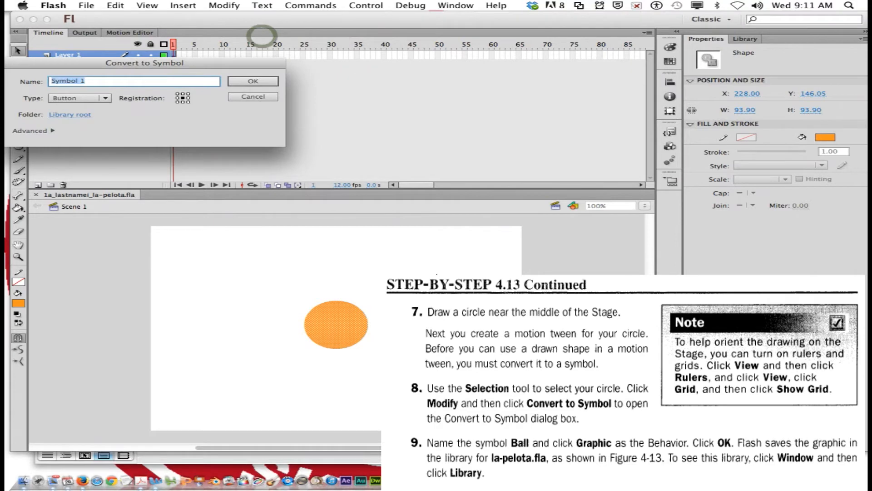
drag(105, 67, 312, 176)
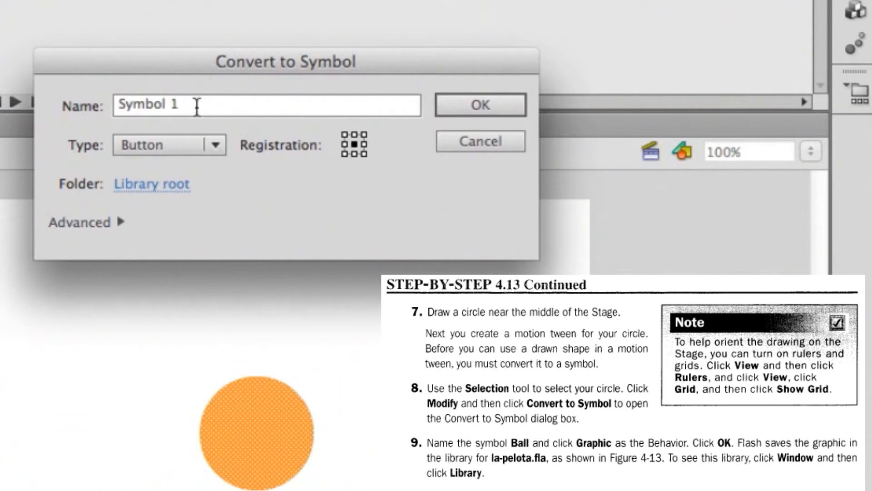
drag(197, 107, 93, 107)
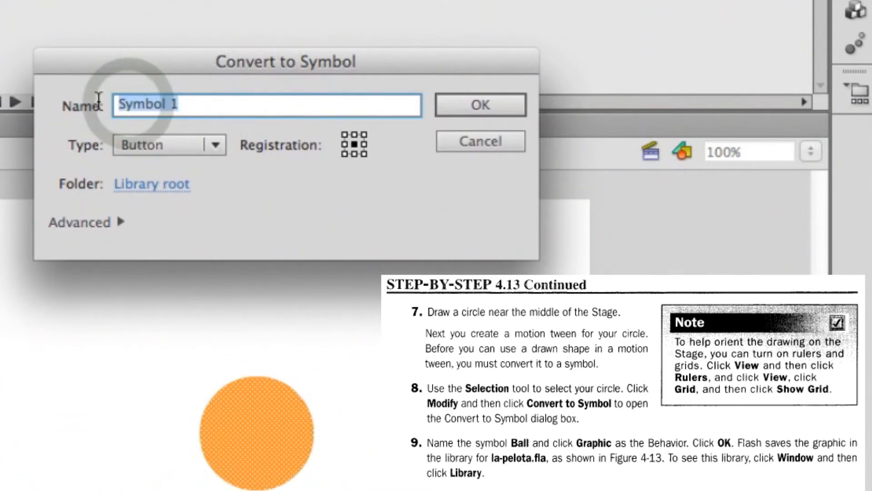
text(Ball)
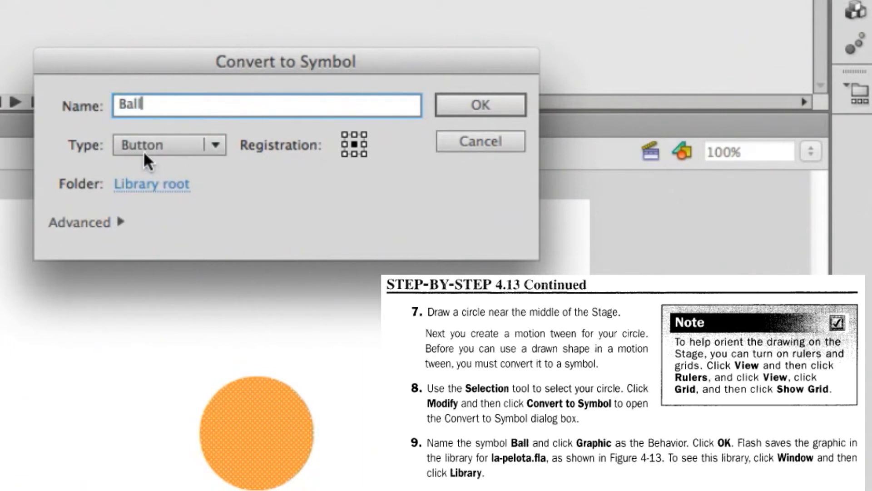
click(218, 145)
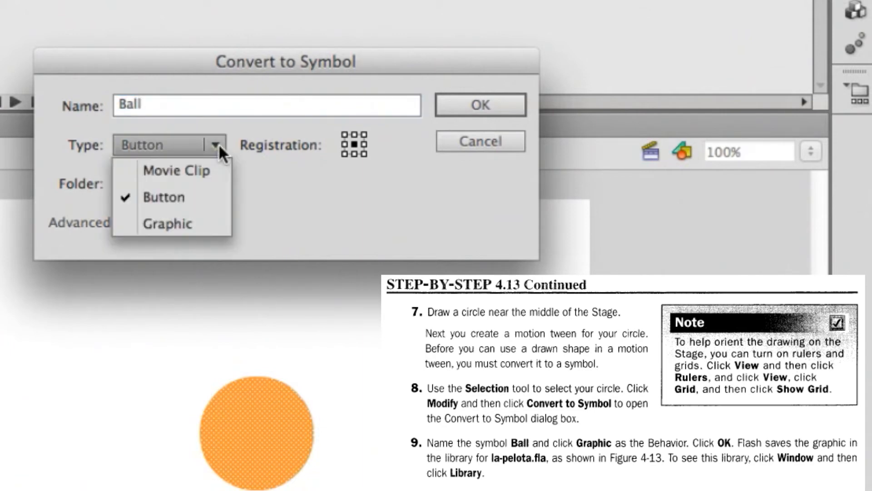
click(203, 219)
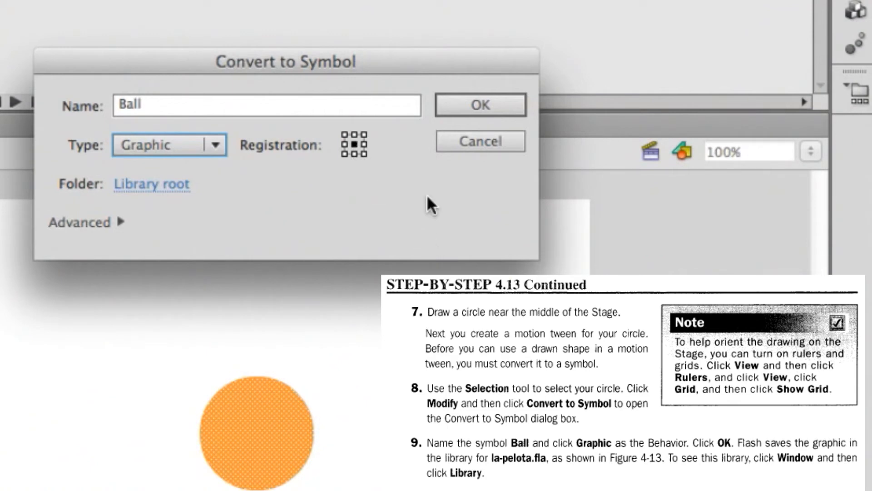
click(476, 108)
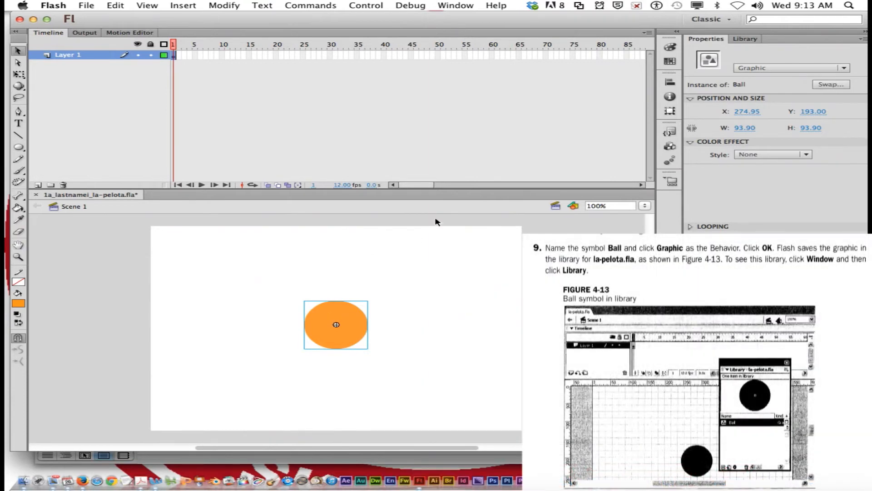
Step: Show the document's library and examine the Ball symbol in it
click(456, 5)
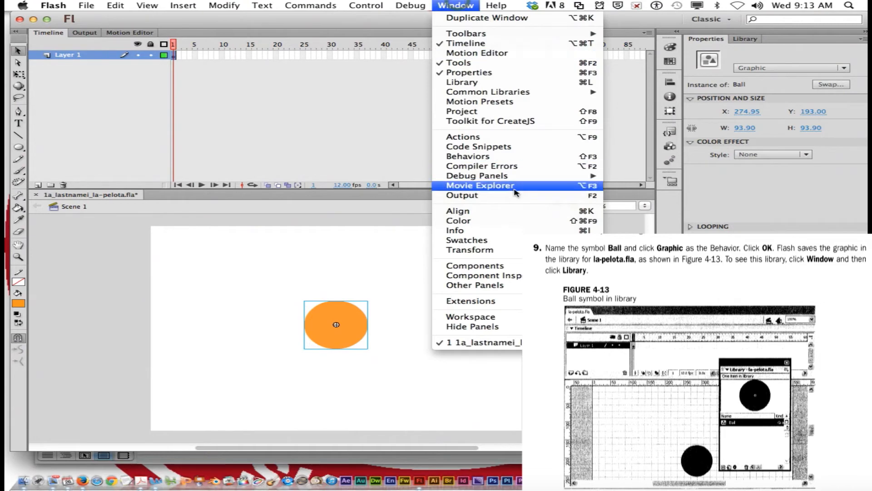
click(484, 87)
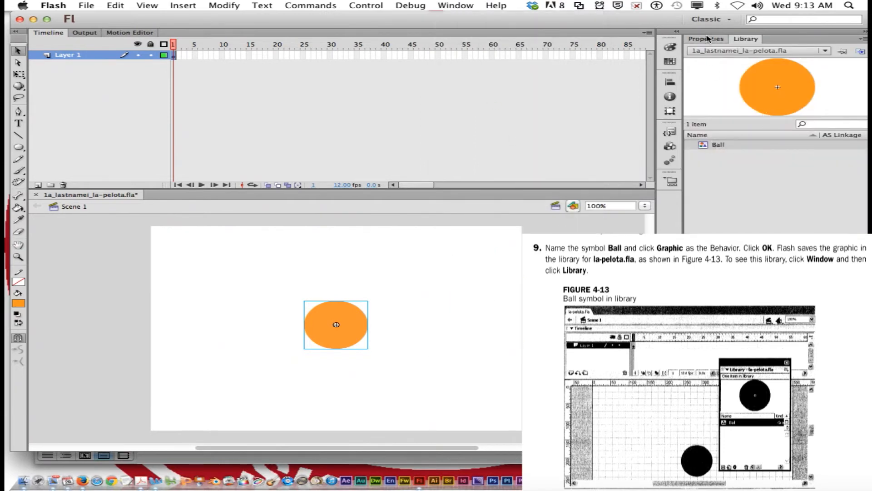
drag(603, 21, 577, 21)
click(708, 147)
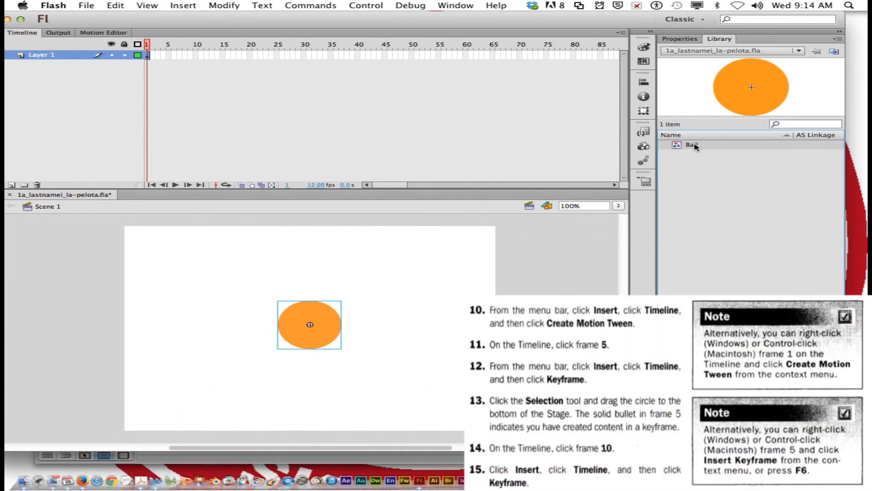
Step: Apply a classic tween to the ball in frame 1 and save the document
click(309, 315)
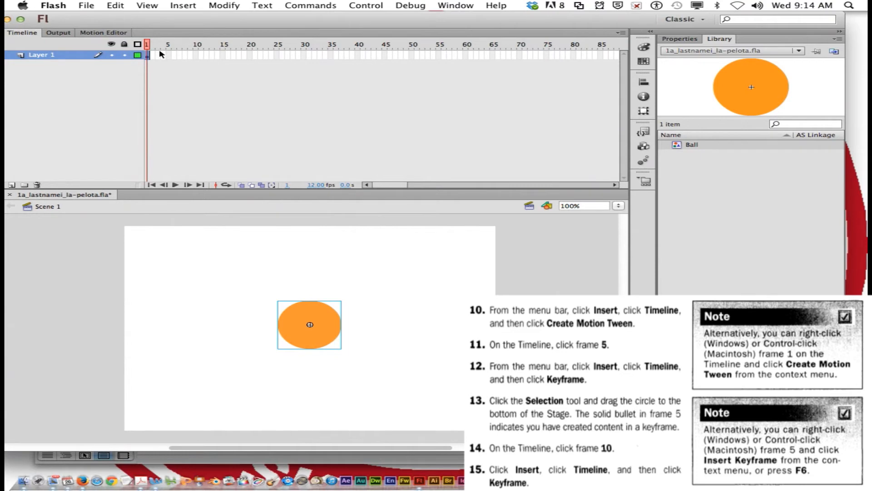
click(182, 5)
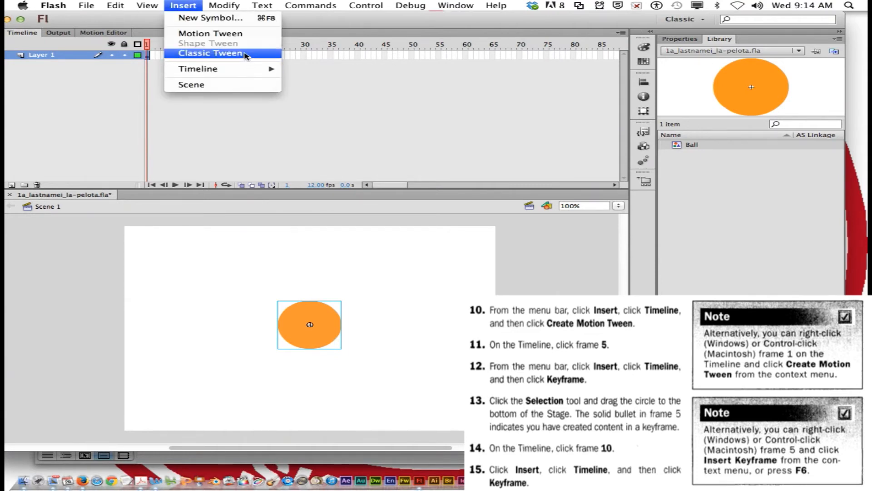
click(209, 54)
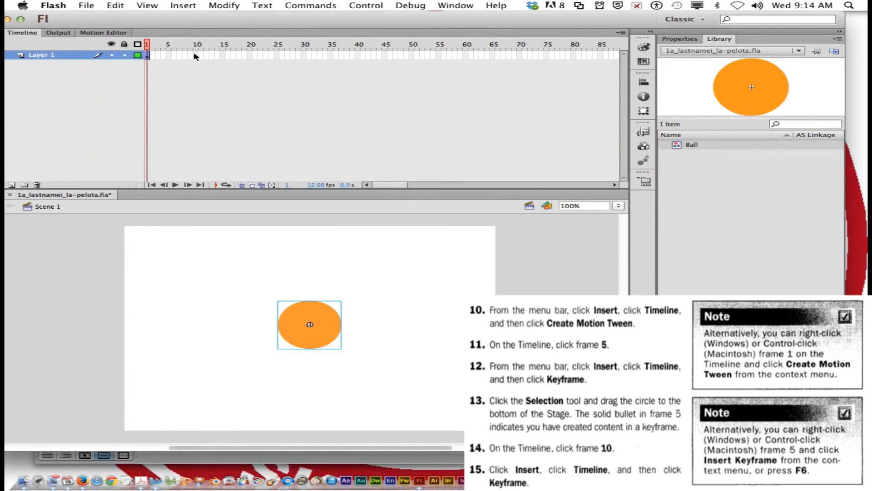
key(super+s)
Step: Insert a keyframe at frame 5 of Layer 1
click(169, 55)
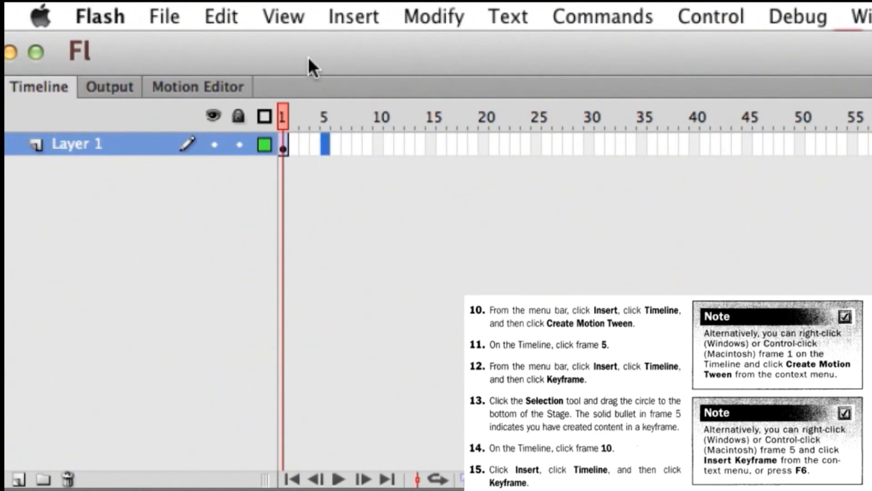
key(F6)
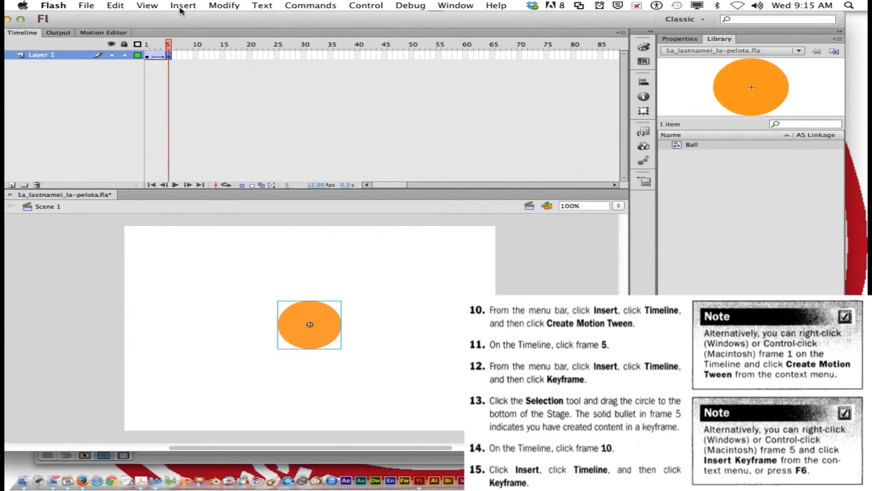
click(182, 7)
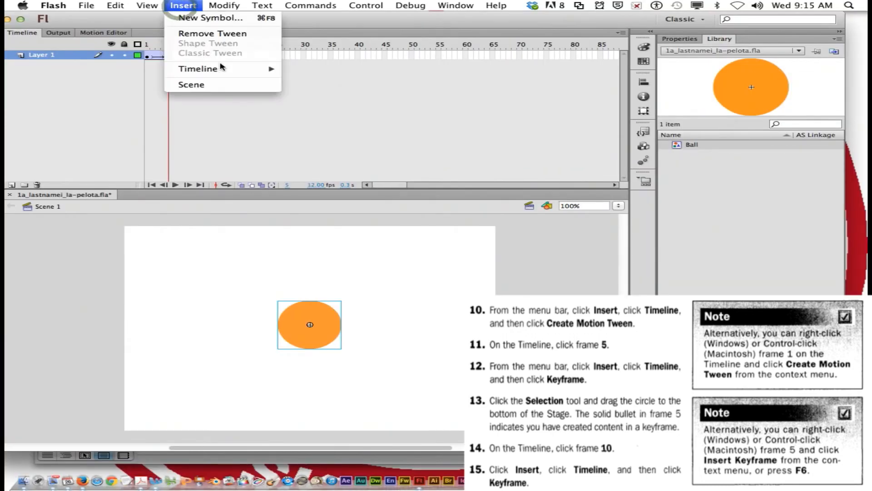
Step: Insert the keyframe at frame 5 of Layer 1 and check the ball in frames 1 and 5
mouse_move(236, 70)
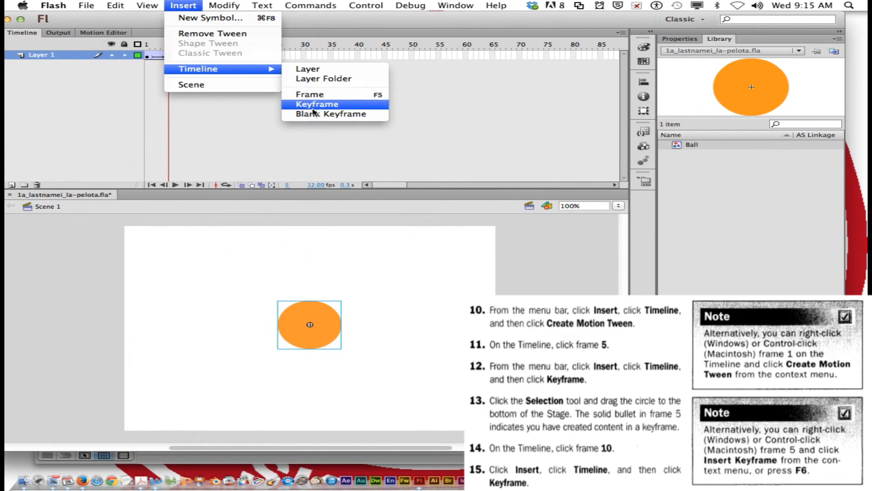
click(186, 124)
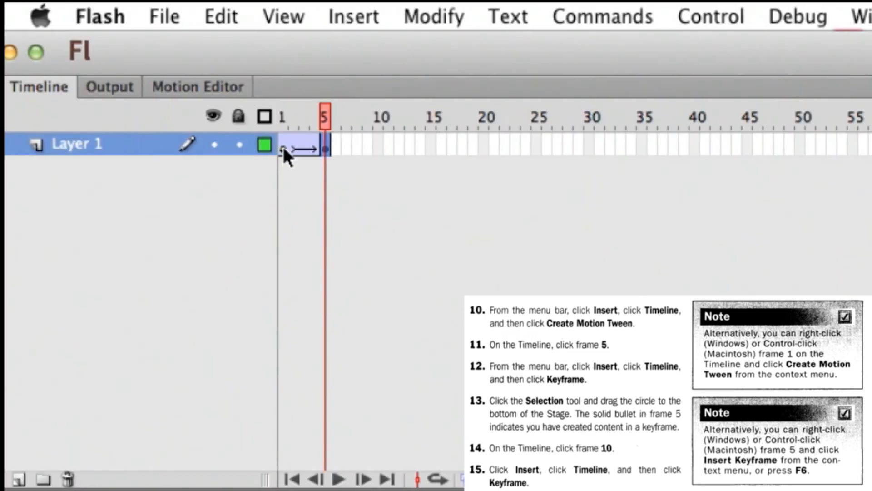
click(148, 58)
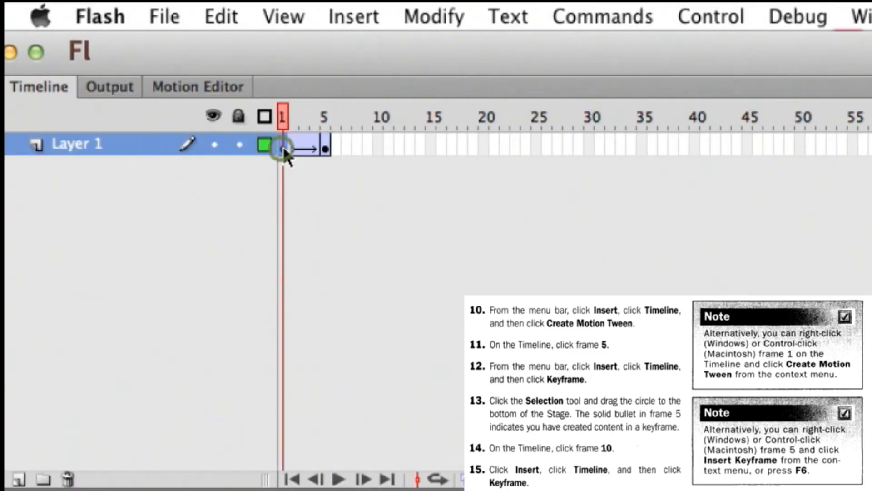
click(327, 150)
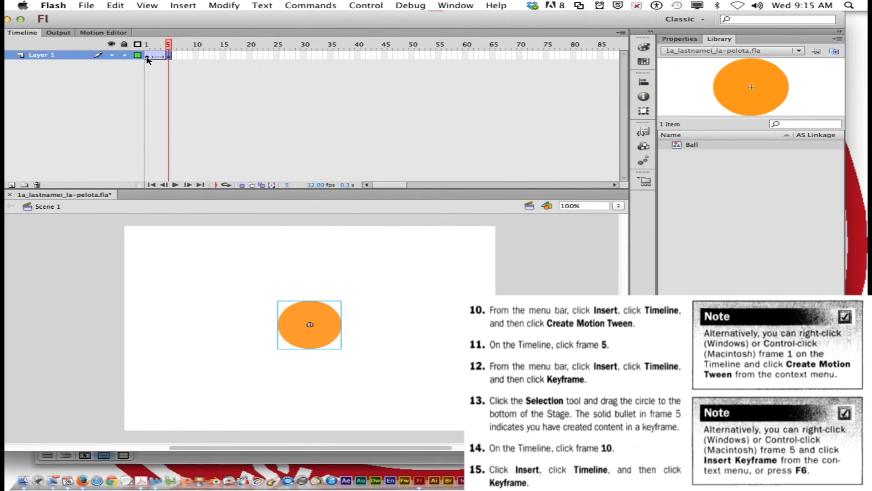
click(146, 57)
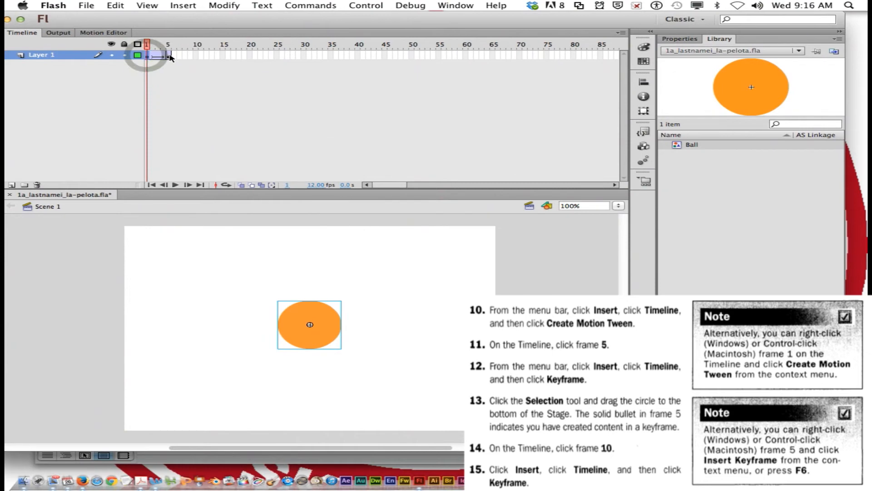
click(170, 55)
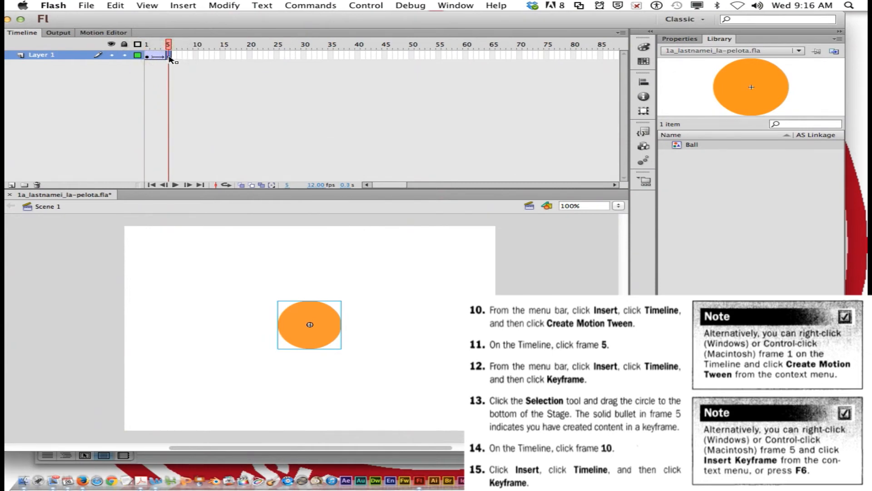
Step: In frame 5, use the Selection tool to move the ball straight down to the bottom edge of the stage
click(171, 56)
drag(92, 18, 112, 18)
click(12, 52)
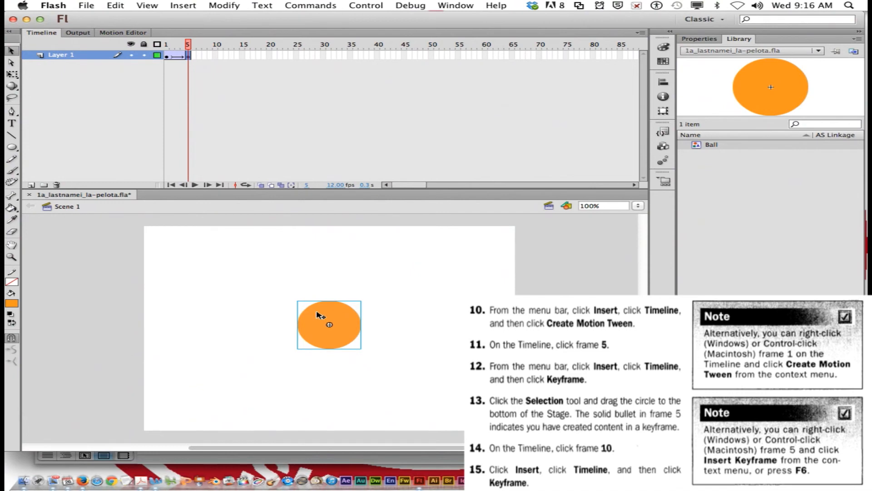
drag(335, 316, 332, 396)
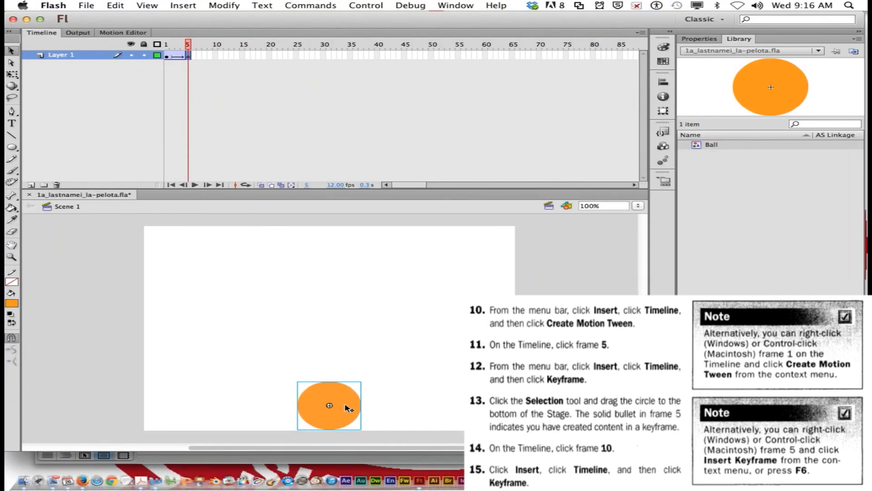
Step: Insert a keyframe at frame 10 of Layer 1 and move the ball back up to the middle of the stage there
click(216, 55)
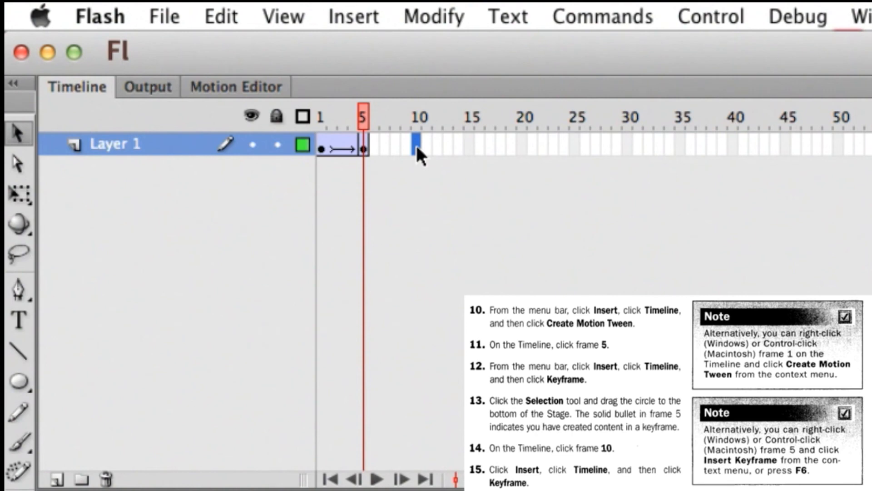
key(F6)
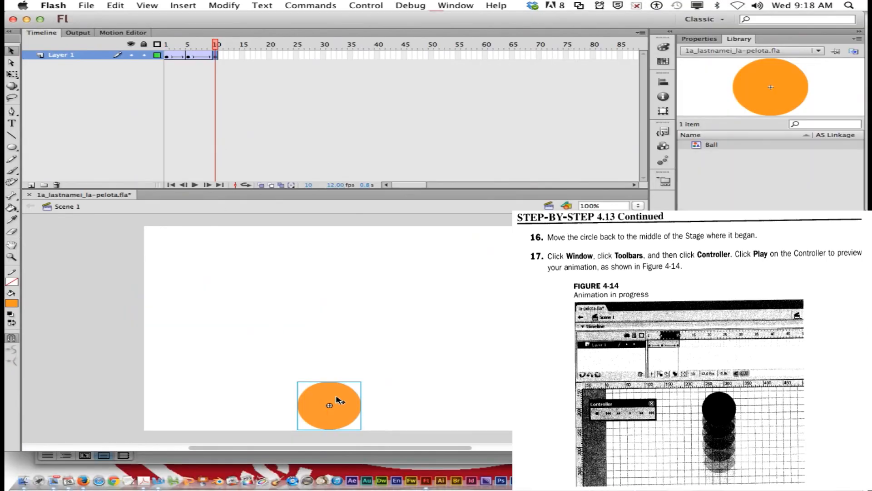
drag(336, 399, 334, 312)
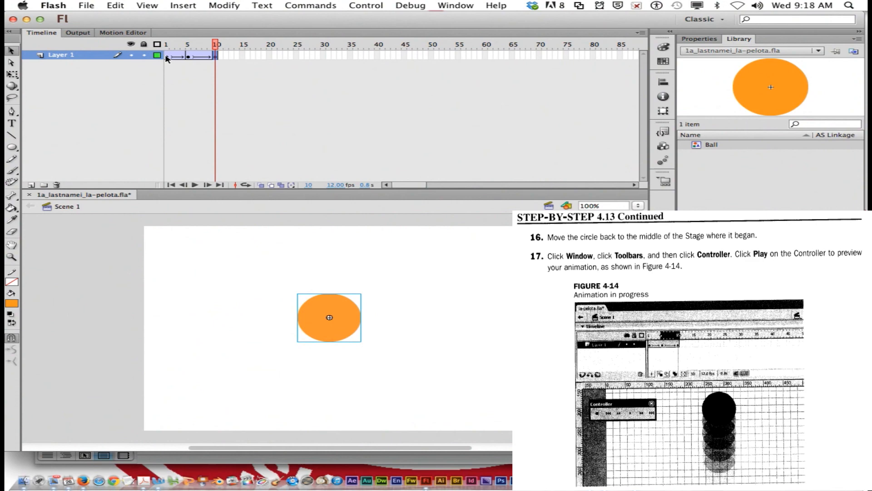
click(321, 146)
drag(184, 58, 216, 58)
click(218, 55)
Step: Show the Controller toolbar and place it in the empty area below Layer 1
click(455, 6)
mouse_move(499, 38)
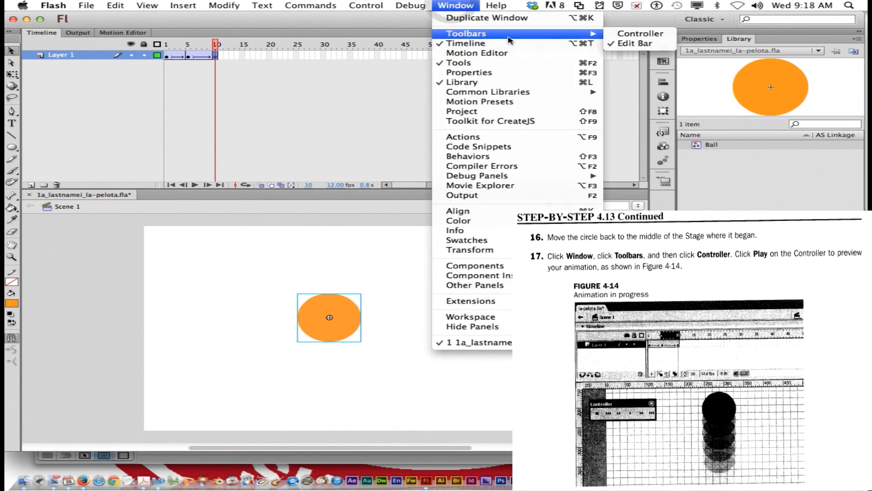
click(641, 34)
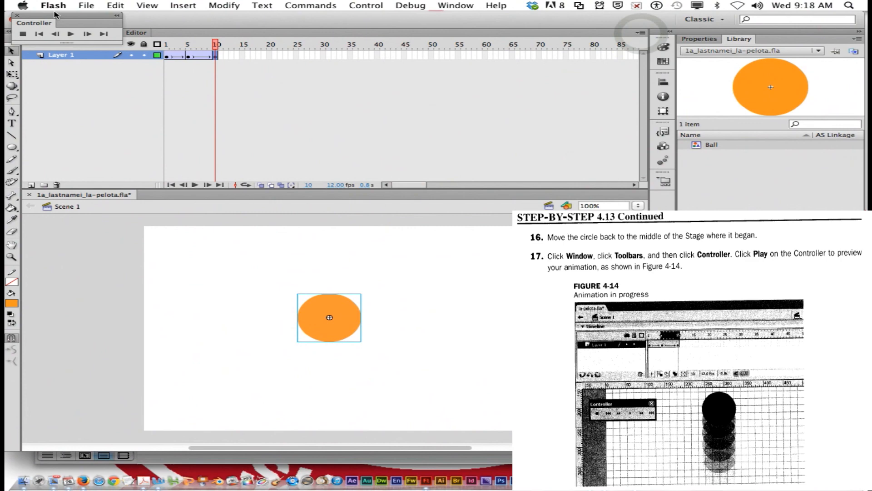
drag(58, 19, 88, 118)
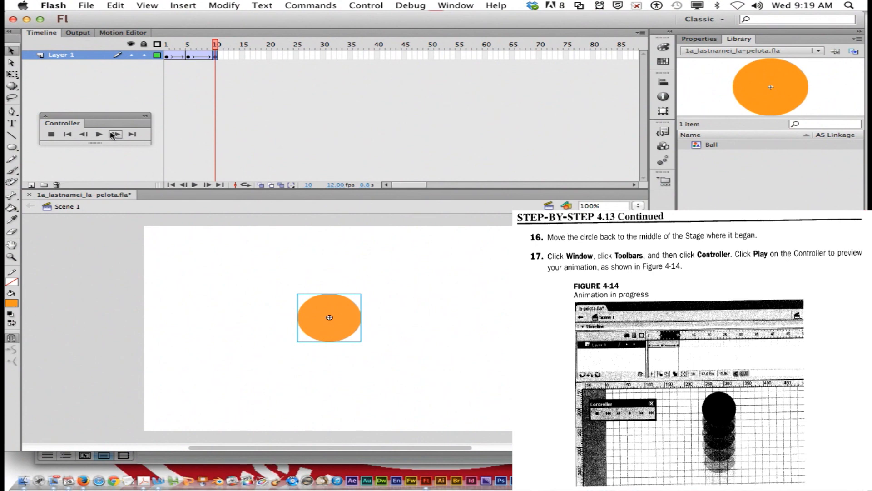
Step: Preview the bouncing ball animation several times with the Controller
click(96, 135)
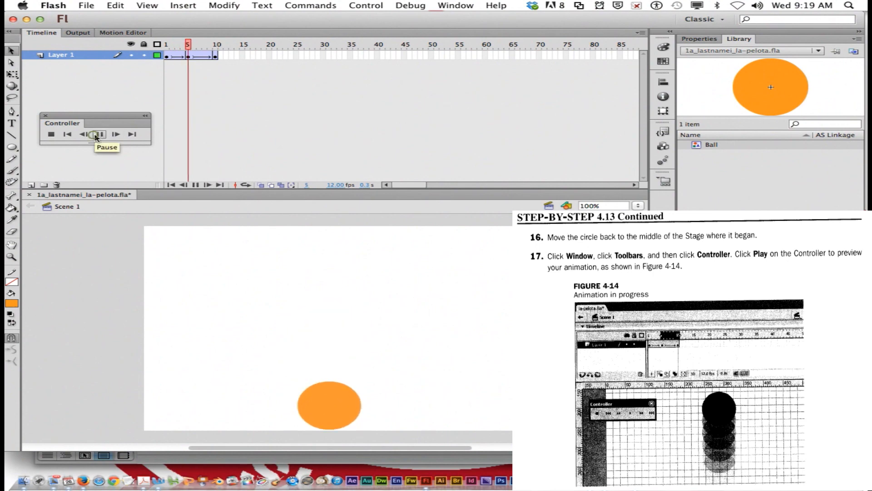
click(98, 136)
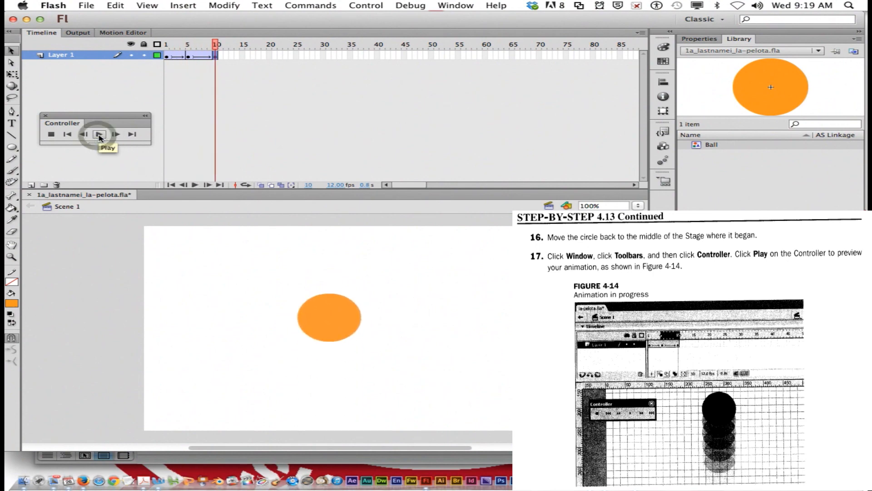
click(100, 135)
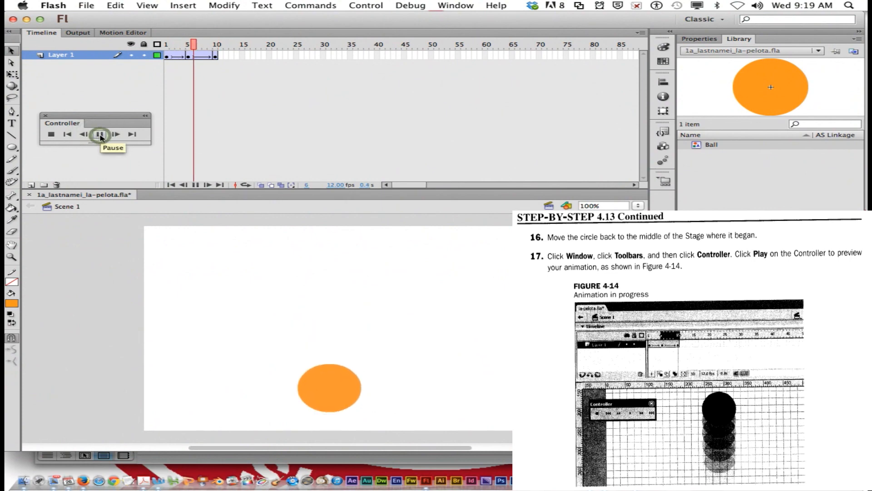
click(100, 136)
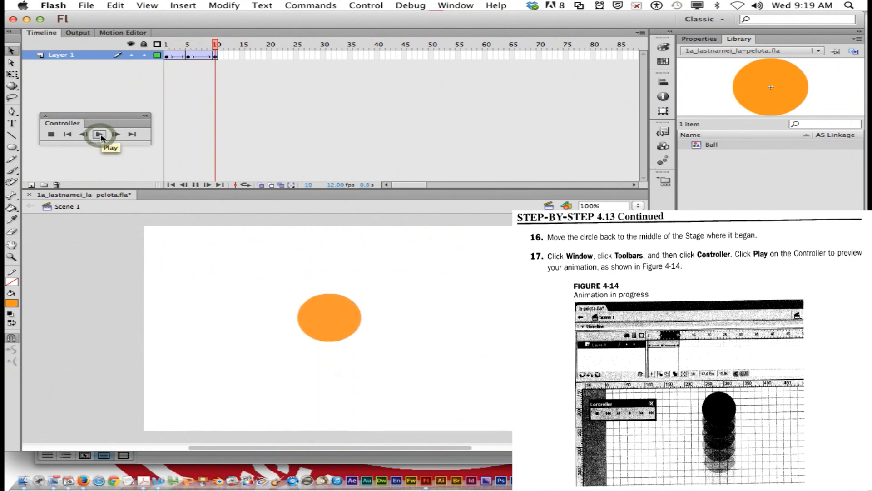
Step: Return the playhead to frame 1 and step forward one frame at a time to frame 10
drag(215, 44, 163, 45)
click(116, 136)
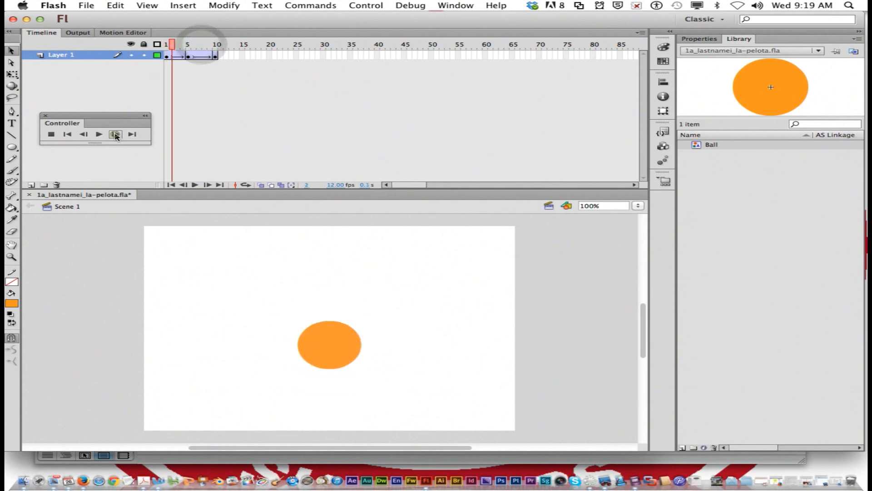
click(116, 135)
click(116, 134)
click(116, 135)
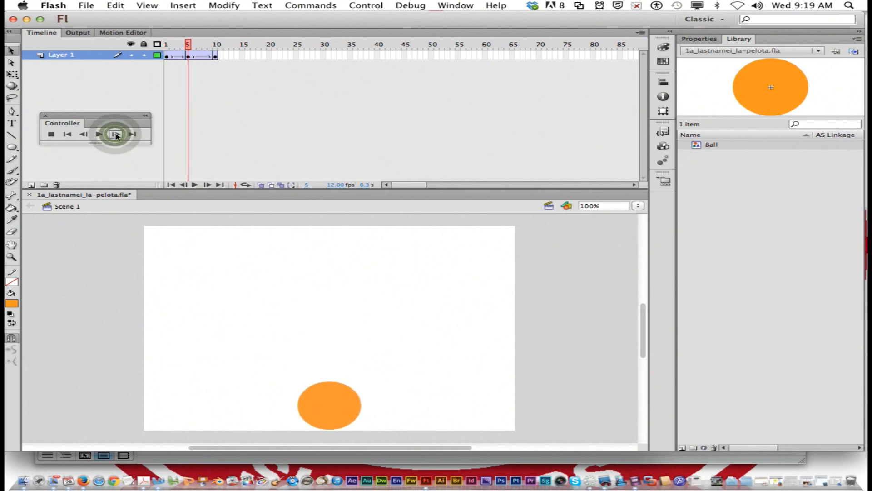
click(116, 134)
click(116, 135)
click(116, 135)
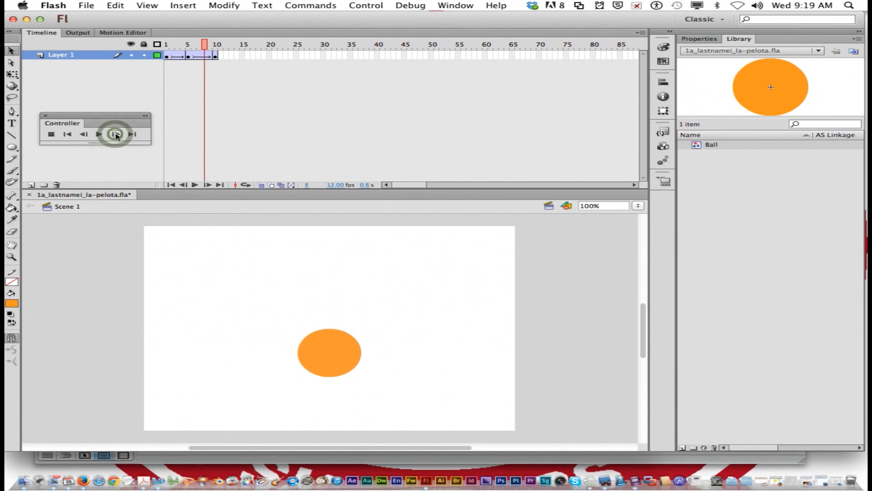
click(116, 135)
click(116, 134)
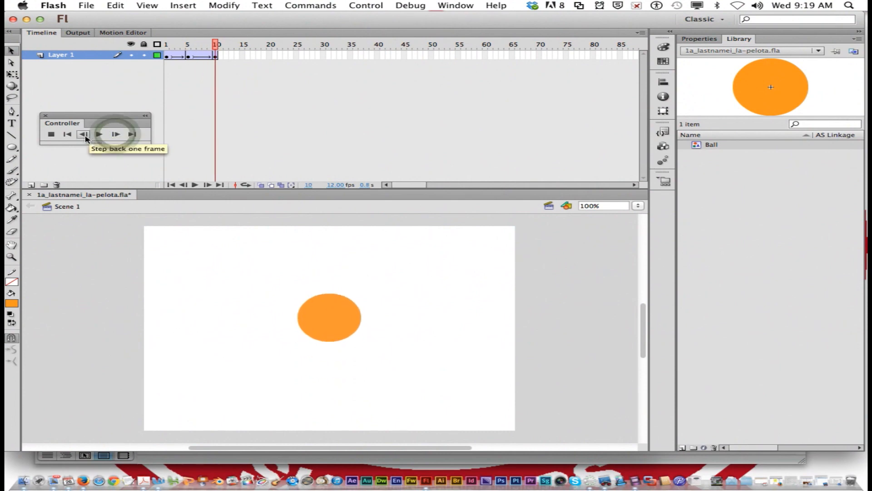
Step: Step the animation backward one frame at a time from frame 10 to frame 1
click(83, 135)
click(84, 134)
click(84, 134)
click(84, 134)
click(84, 134)
click(84, 135)
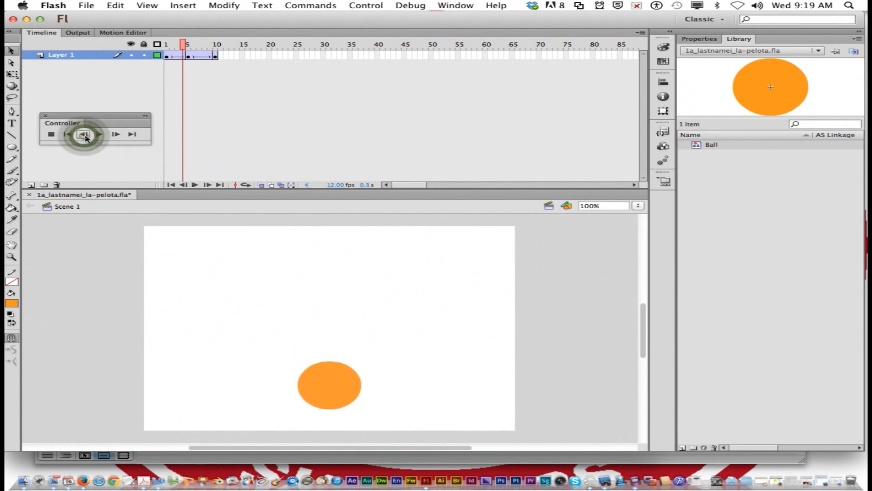
click(84, 134)
click(83, 134)
click(84, 134)
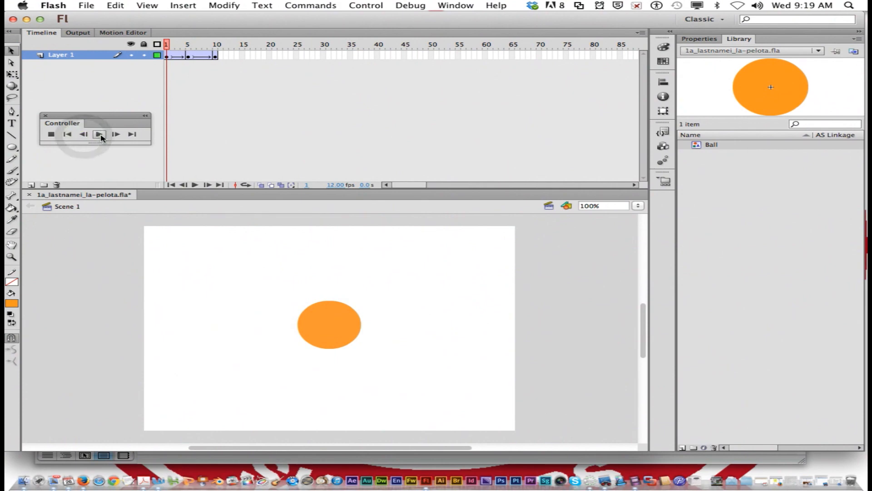
Step: Play the ball animation from frame 1 and save the document
click(100, 135)
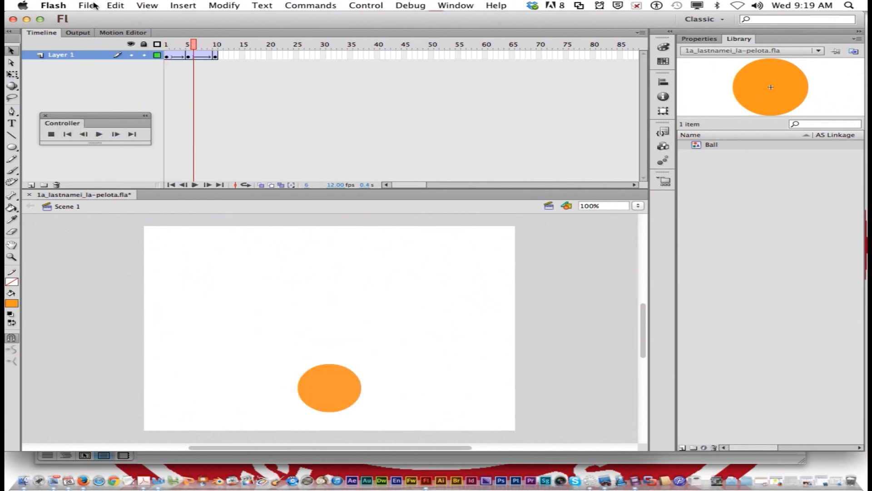
click(94, 6)
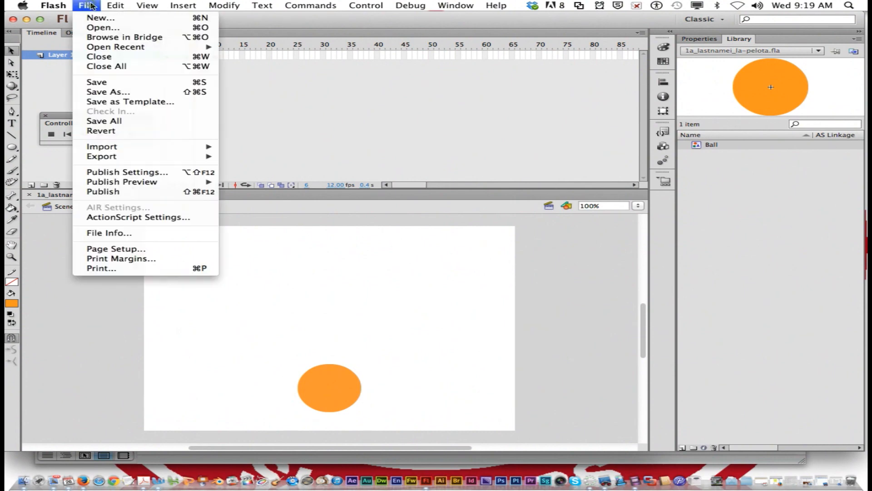
click(122, 83)
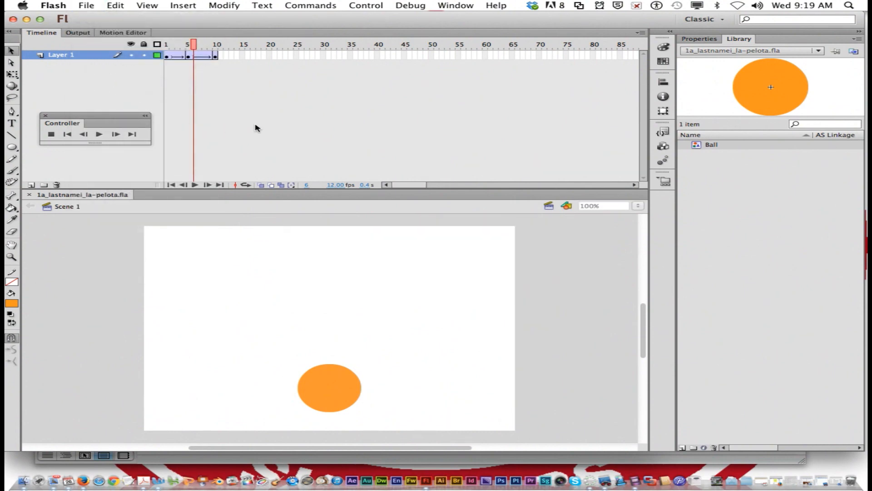